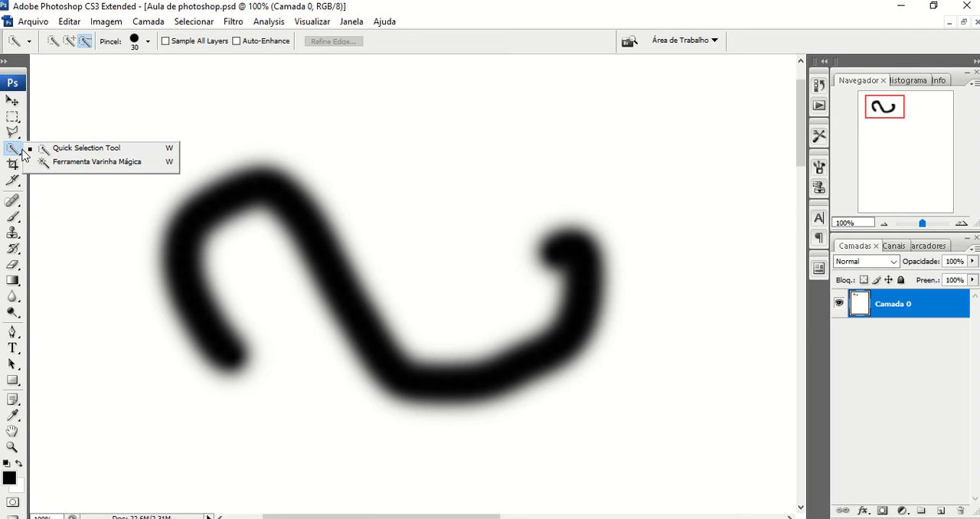
Configure the Quick Selection brush with a 66 px diameter, 27% spacing and size controlled by Pressão da Caneta
left_click(17, 154)
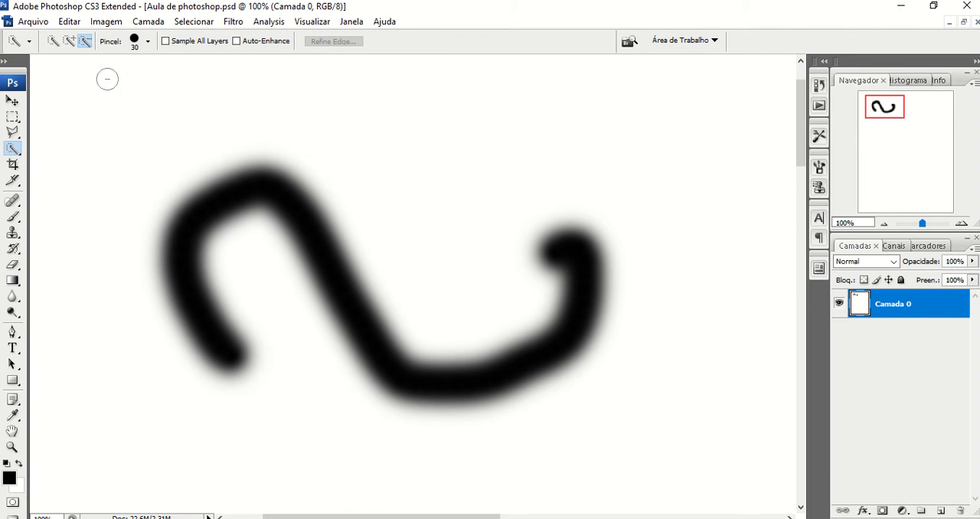
left_click(147, 44)
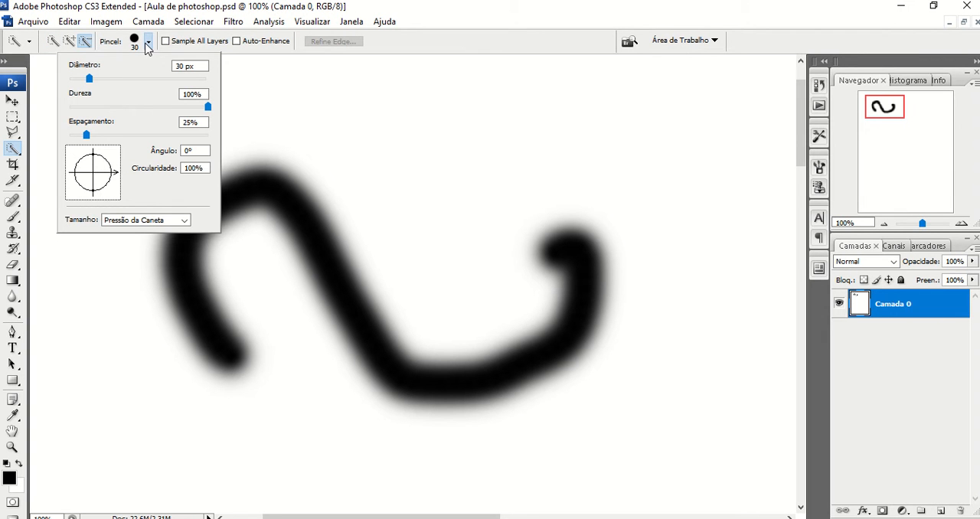
mouse_move(89, 81)
left_mouse_down()
mouse_move(193, 80)
mouse_move(95, 79)
left_mouse_up()
mouse_move(95, 79)
left_mouse_down()
mouse_move(175, 79)
mouse_move(82, 91)
mouse_move(114, 80)
left_mouse_up()
mouse_move(86, 136)
left_mouse_down()
mouse_move(157, 135)
mouse_move(88, 137)
left_mouse_up()
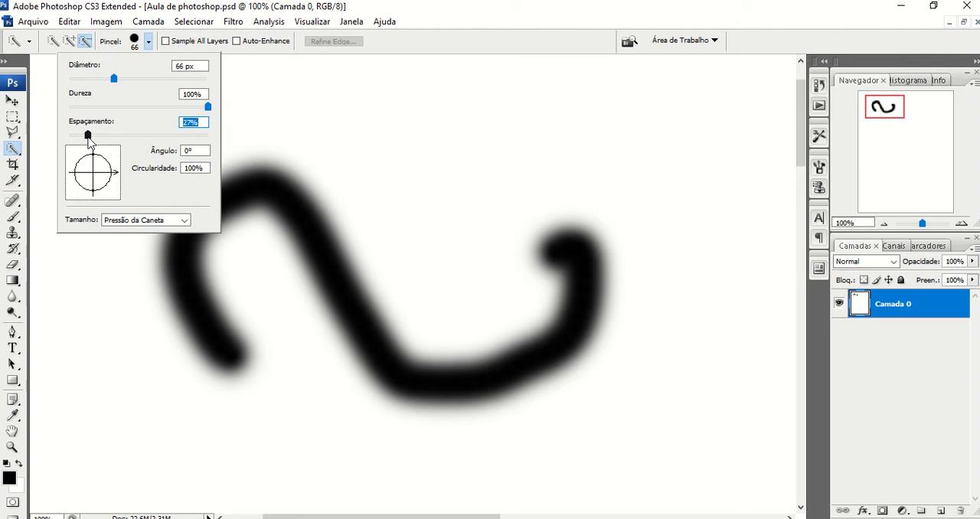
left_click(184, 221)
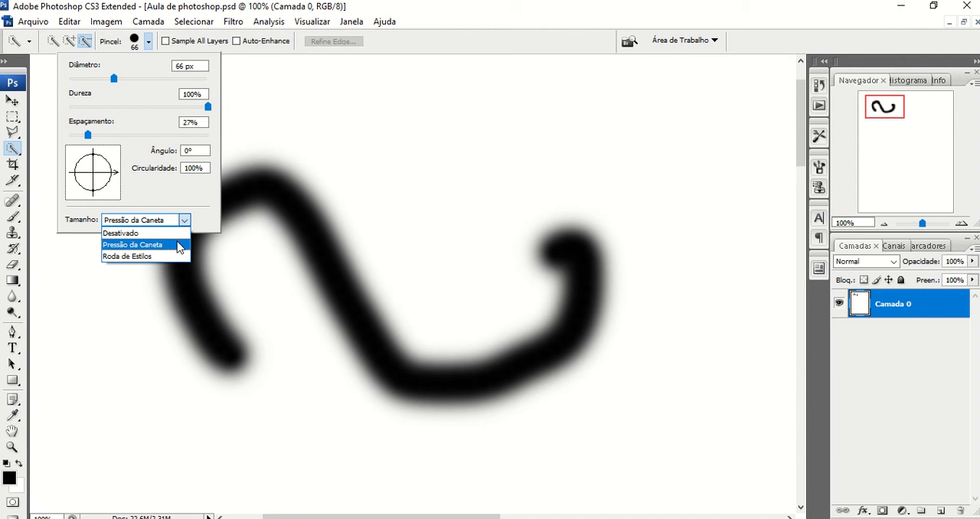
left_click(175, 244)
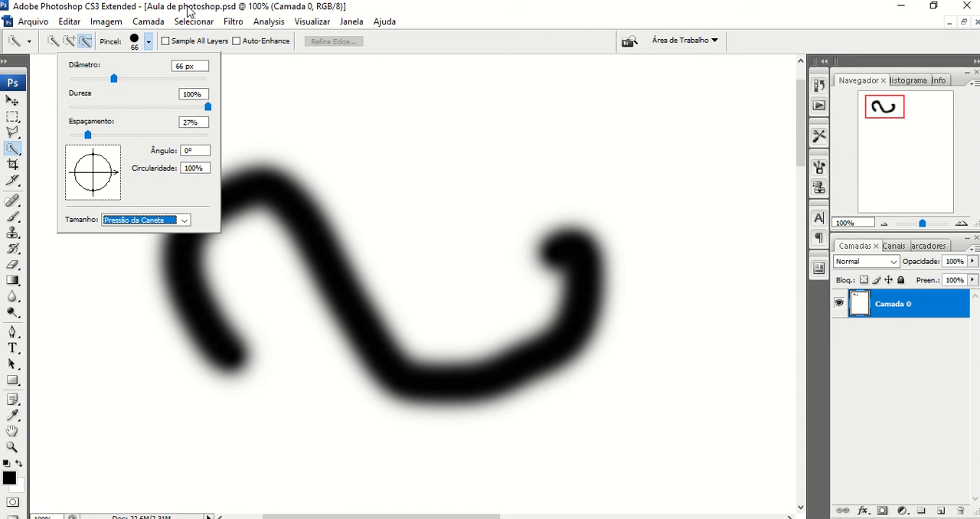
left_click(164, 2)
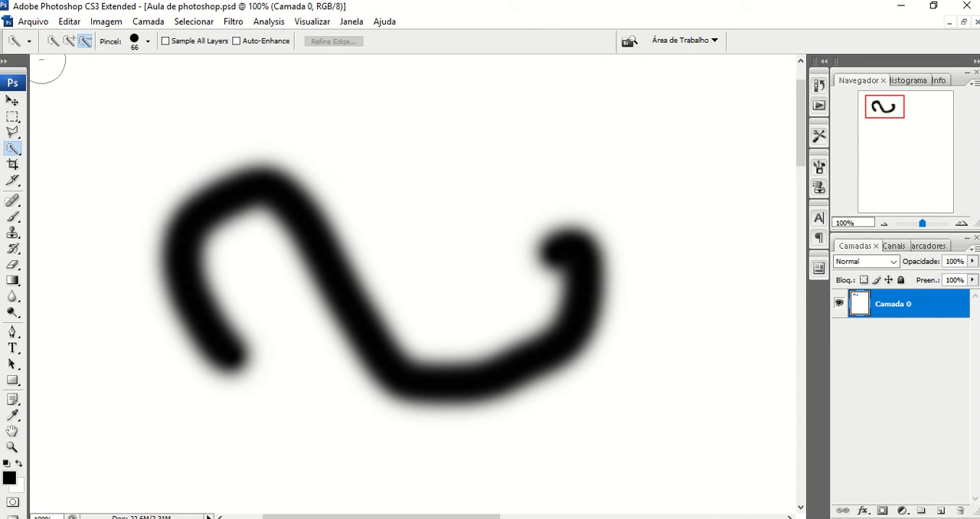
Set the Quick Selection brush diameter to 28 px
left_click(148, 41)
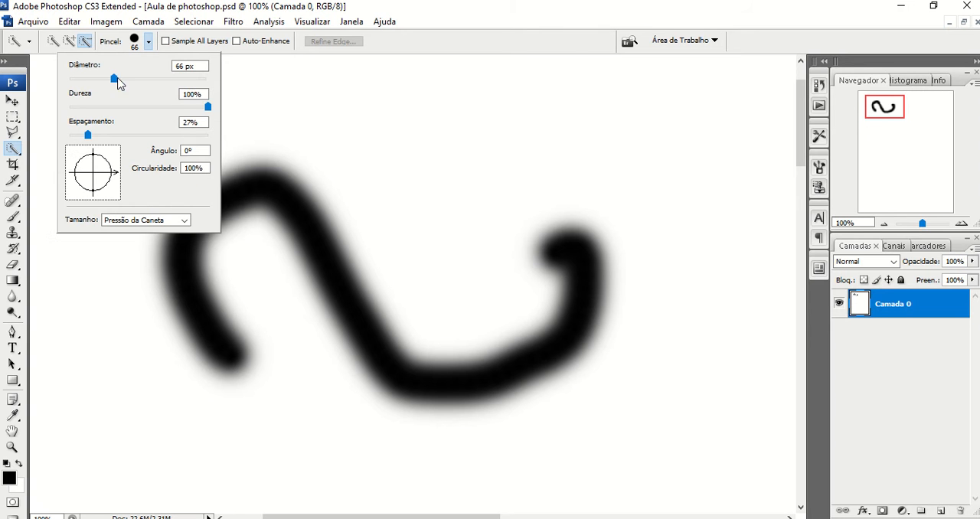
left_click_drag(117, 78, 88, 82)
left_click(140, 3)
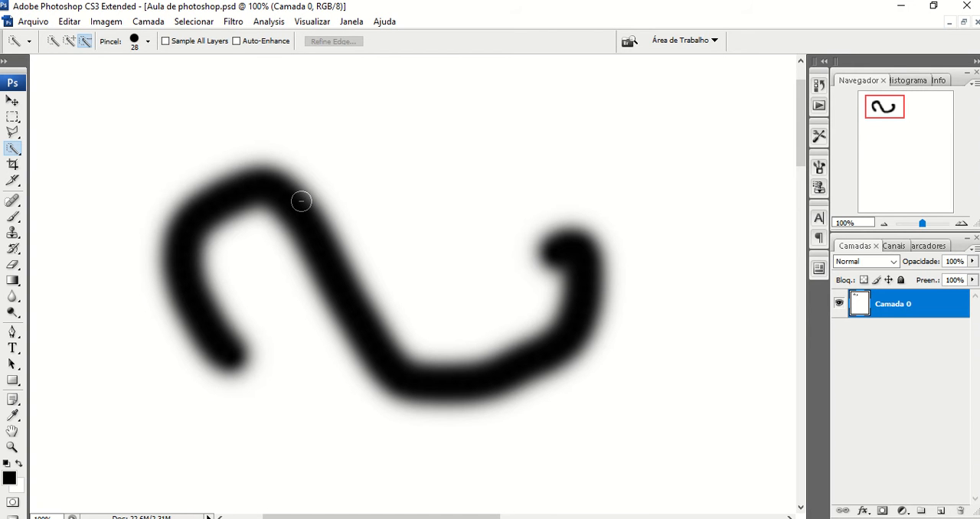
Select the whole black curved stroke with the Quick Selection tool, using its add-to-selection mode
left_click(209, 204)
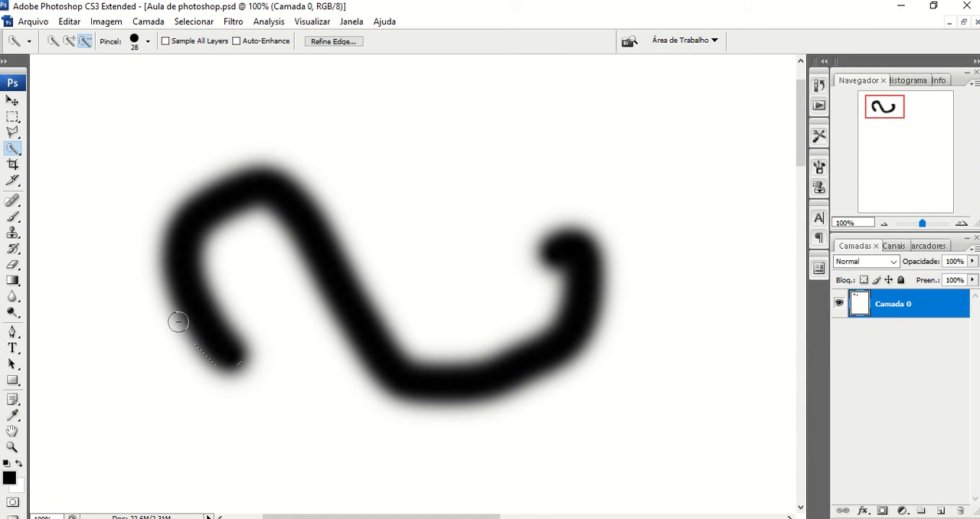
left_click(69, 40)
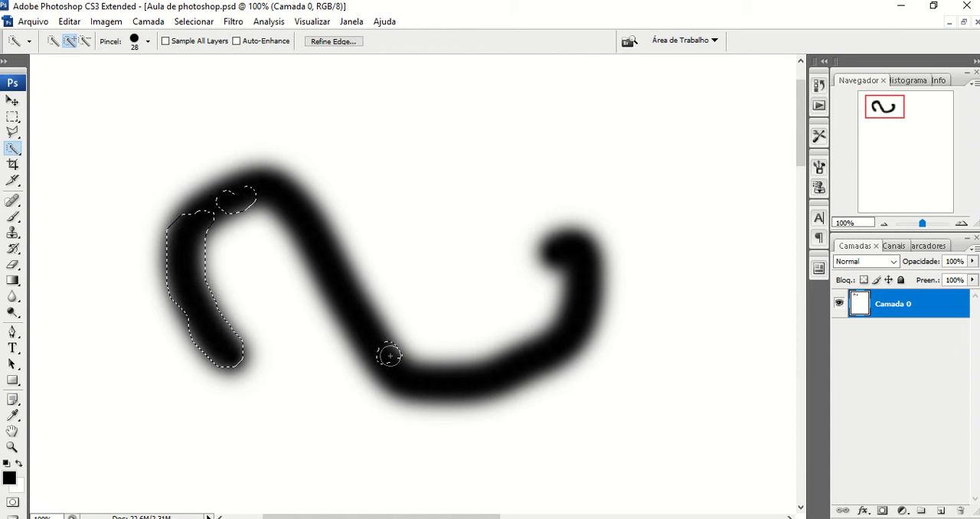
mouse_move(387, 355)
left_mouse_down()
mouse_move(431, 367)
mouse_move(545, 333)
mouse_move(372, 335)
mouse_move(345, 304)
left_mouse_up()
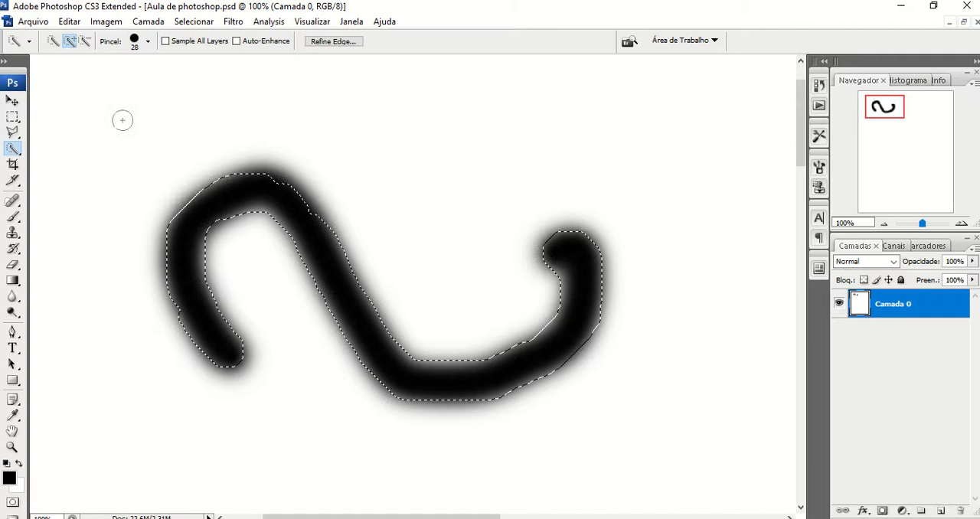
Subtract the hooked right end of the black stroke from the selection with the Quick Selection tool
left_click(87, 42)
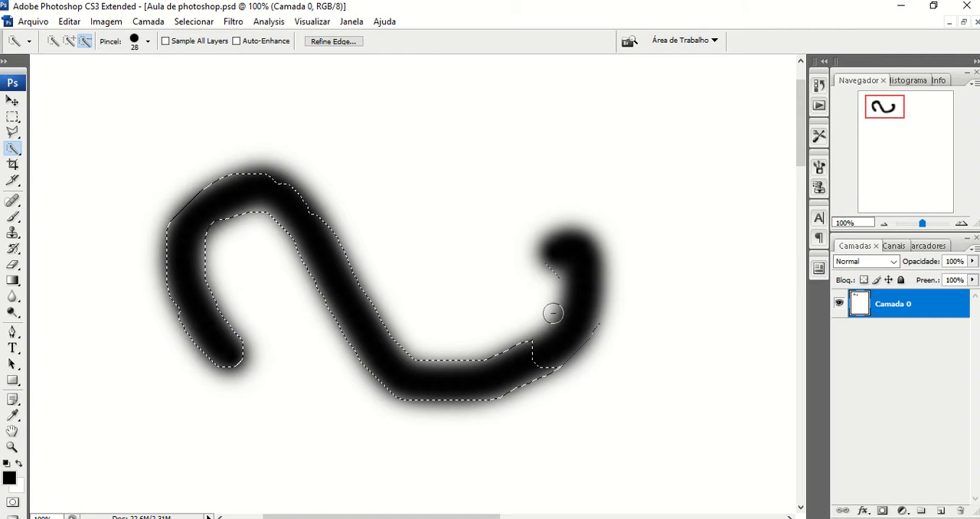
left_click(552, 276)
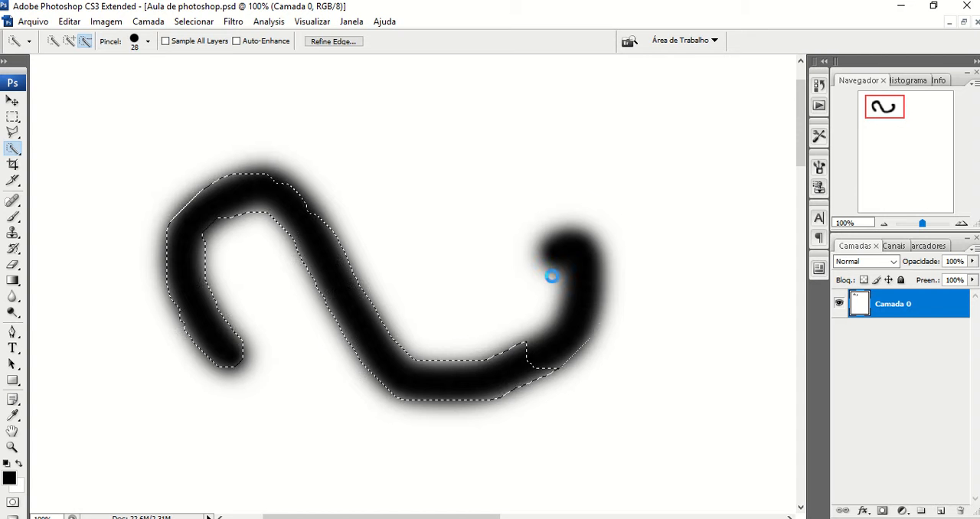
left_click(596, 337)
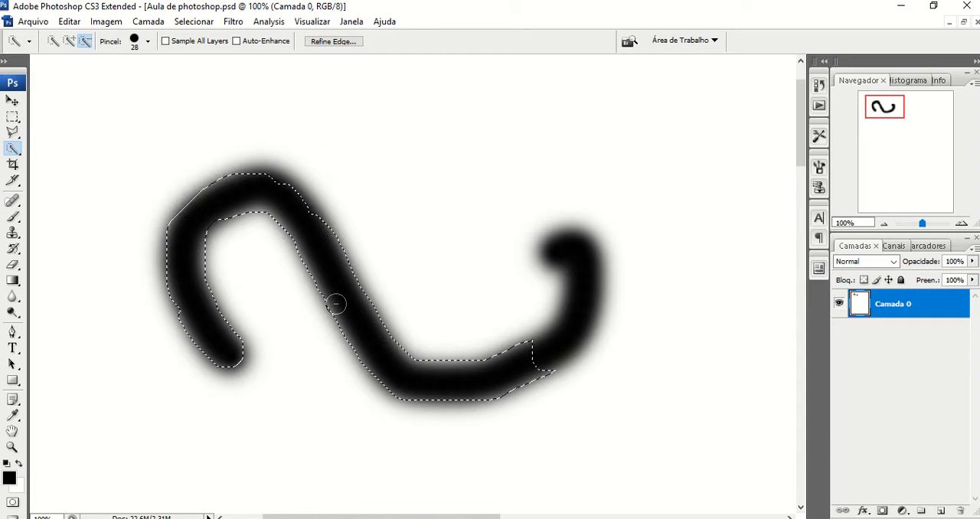
Delete the selected part of the black stroke and undo the deletion
key("Delete")
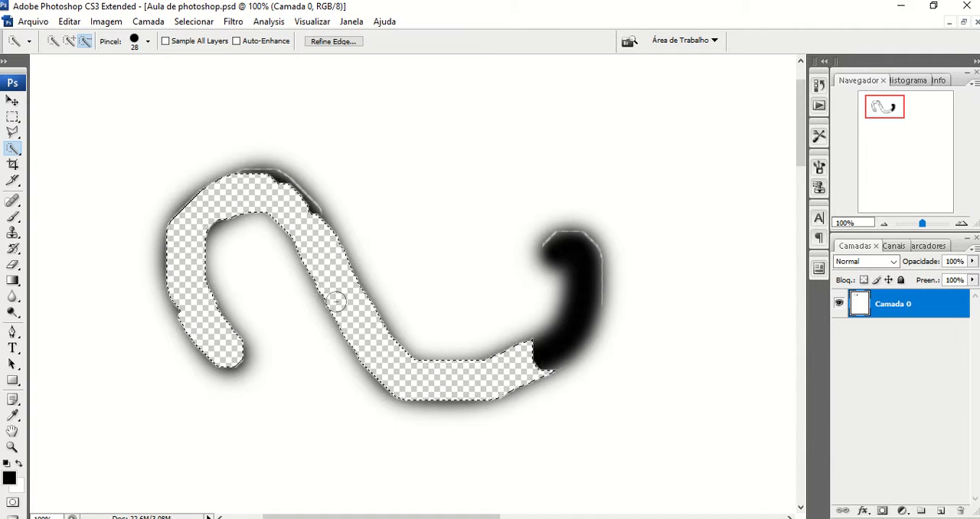
key("ctrl+z")
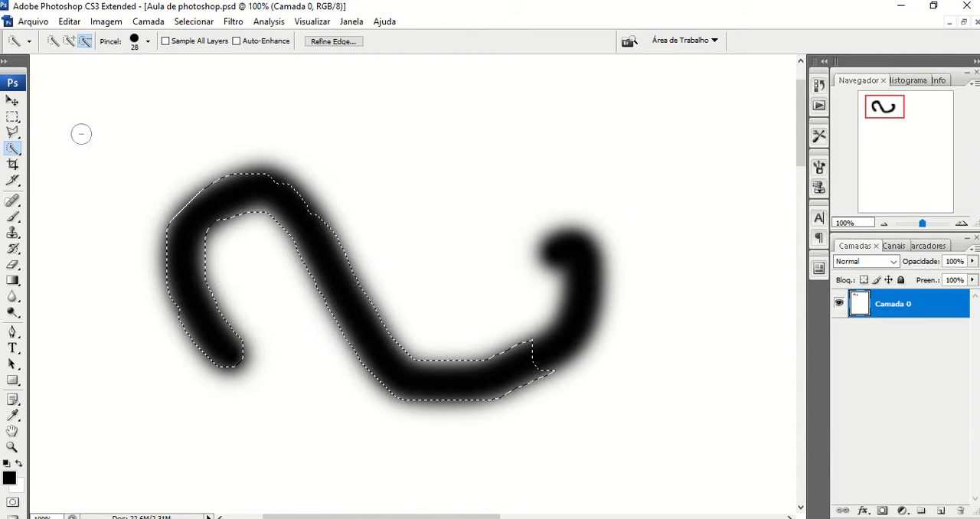
Subtract the left arm and upper bend of the black stroke from the selection
left_click(194, 225)
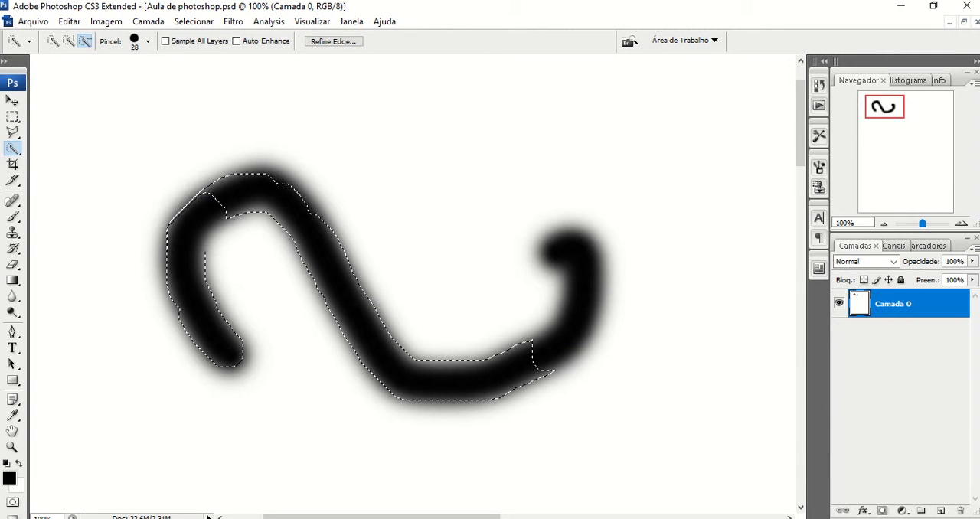
left_click(175, 179)
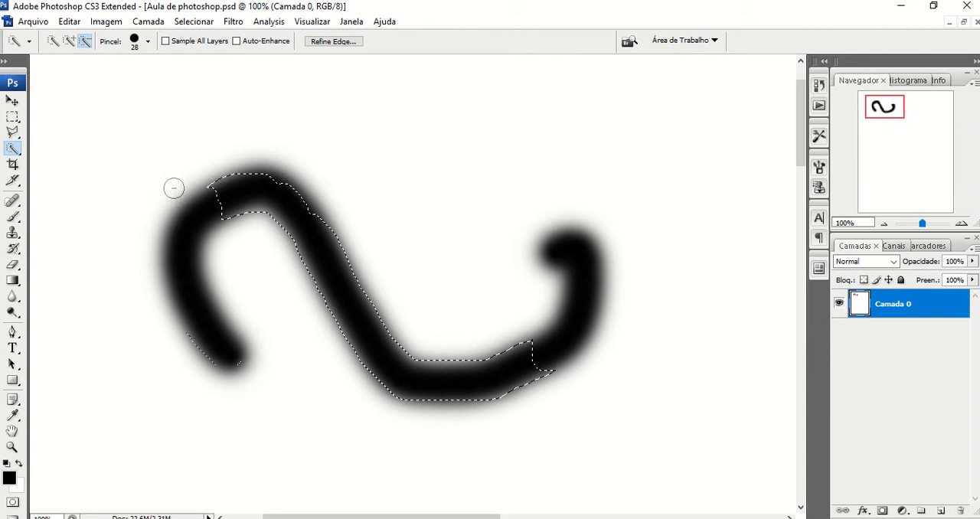
mouse_move(175, 190)
left_mouse_down()
mouse_move(273, 193)
mouse_move(295, 225)
left_mouse_up()
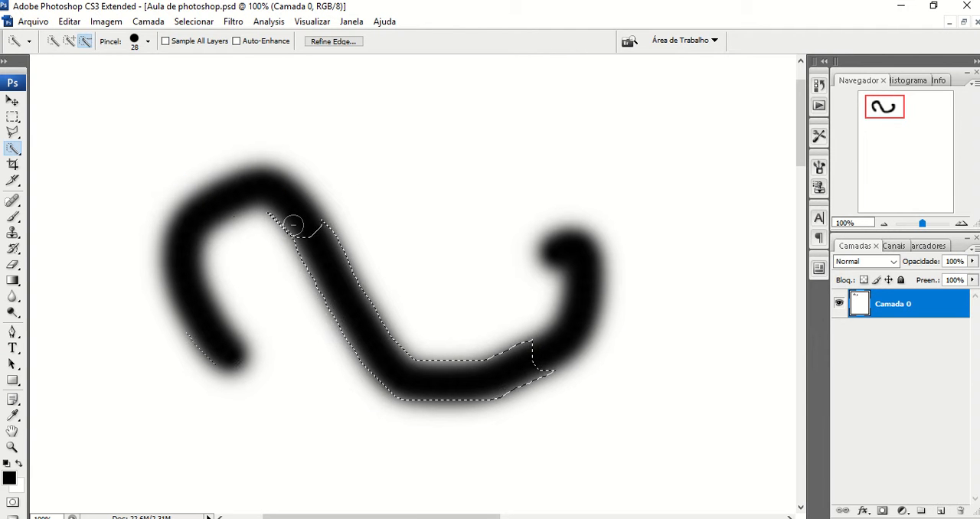
Clear the remaining selection by starting a small Polygonal Lasso outline above the stroke and cancelling it
left_click(12, 133)
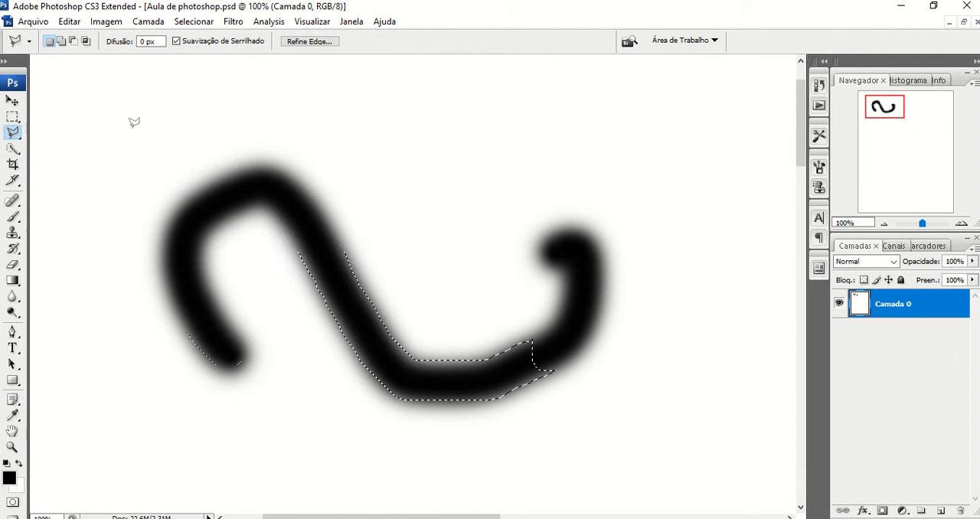
left_click(132, 128)
left_click(155, 145)
left_click(161, 125)
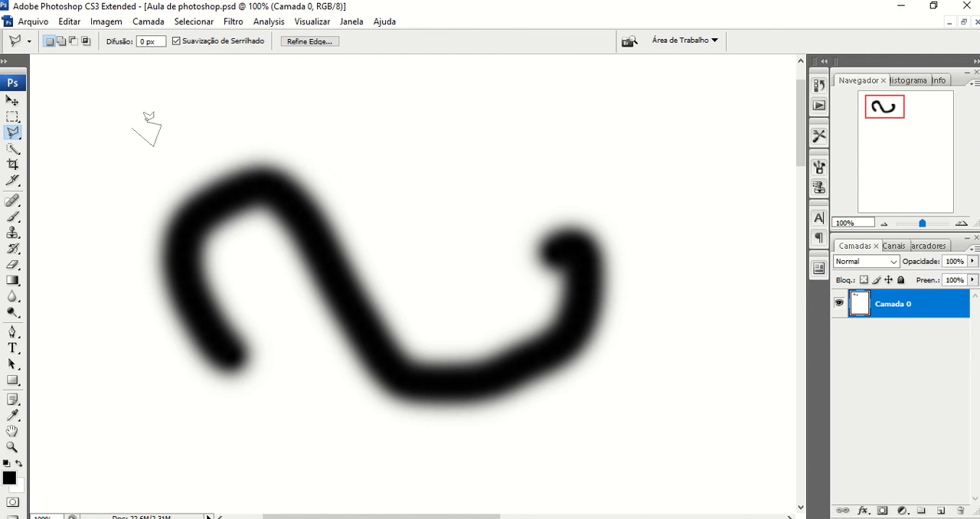
key("Escape")
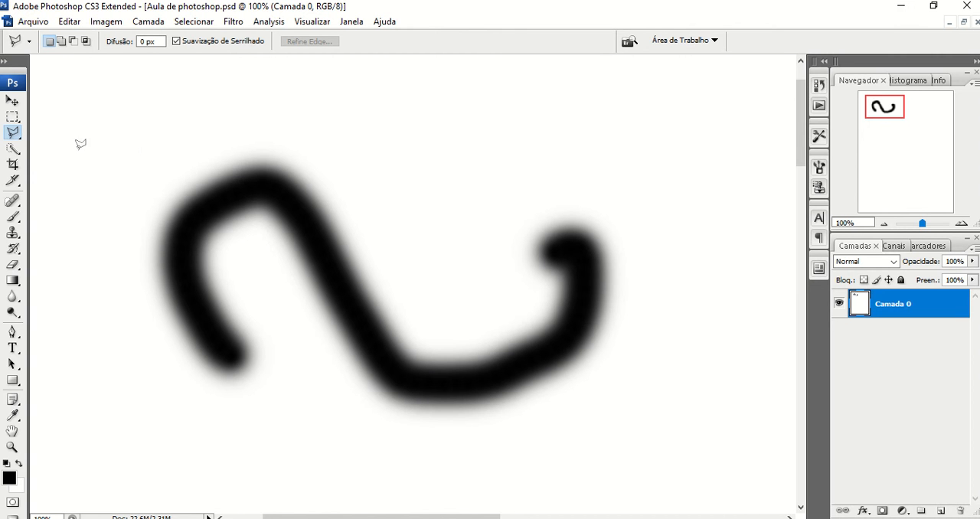
Switch to the Magic Wand tool and sample the upper edge of the black stroke with a tolerance of 0
left_click(15, 151)
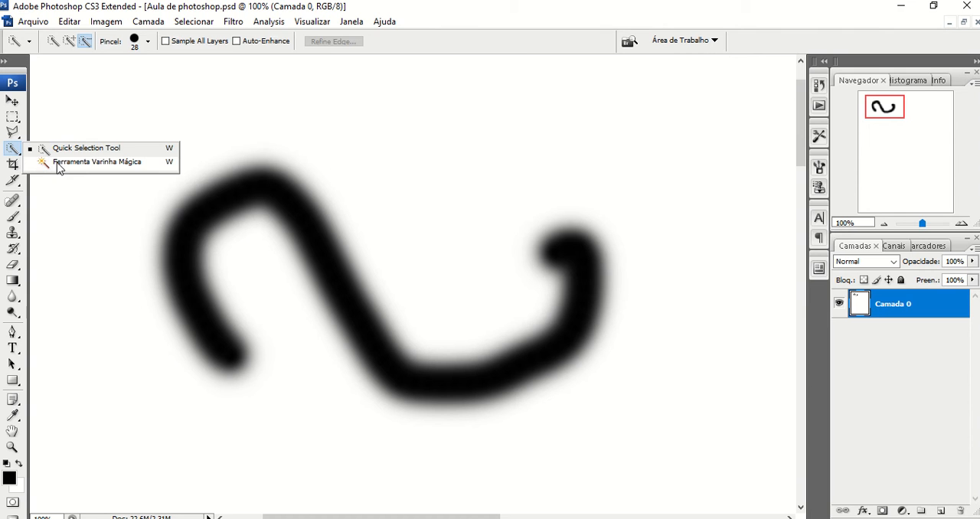
left_click(77, 162)
left_click(16, 151)
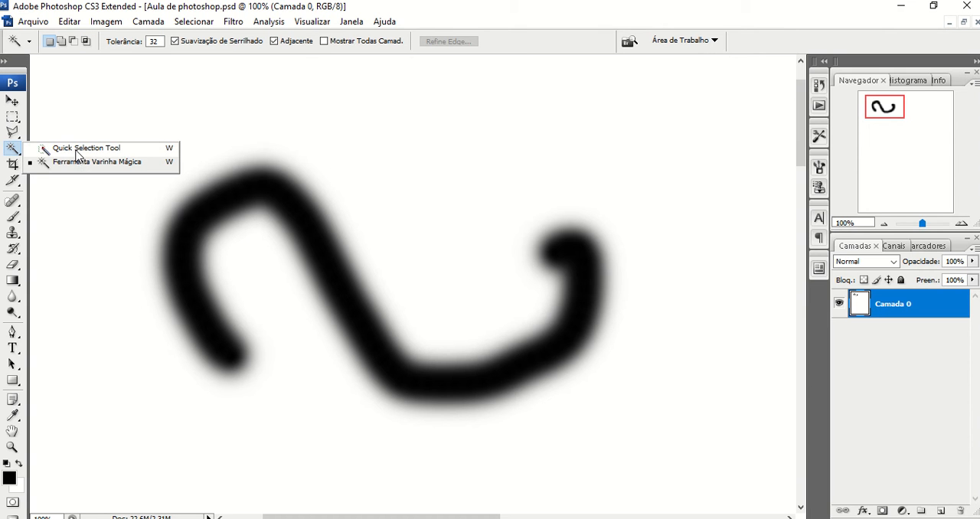
left_click(119, 163)
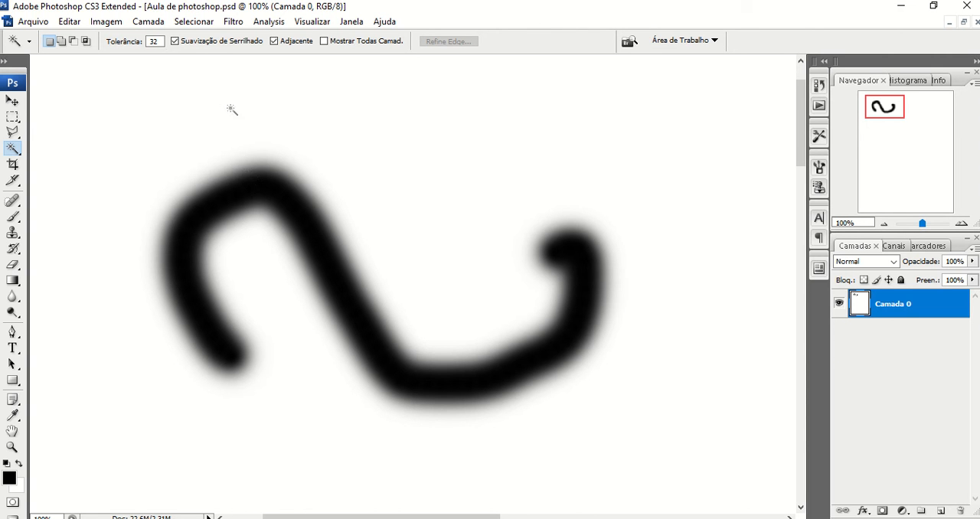
double_click(153, 40)
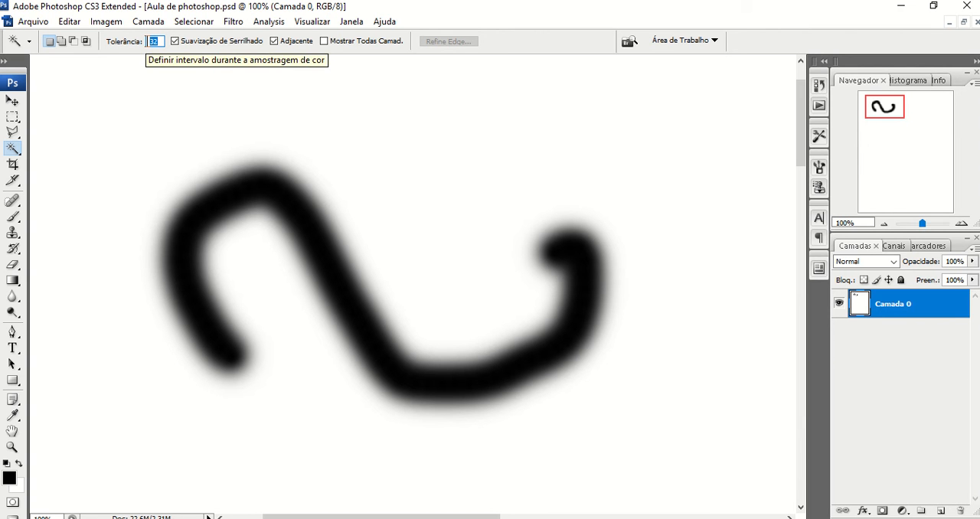
type("0")
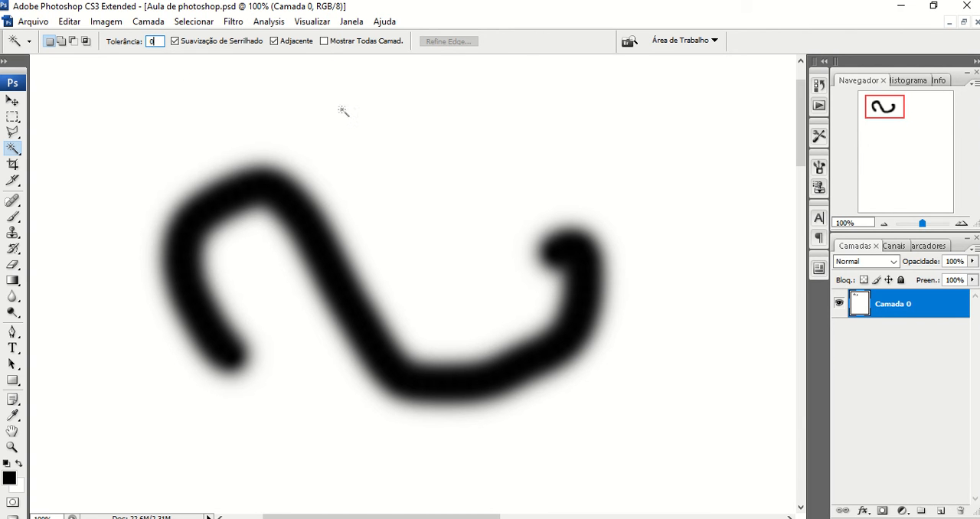
left_click(258, 166)
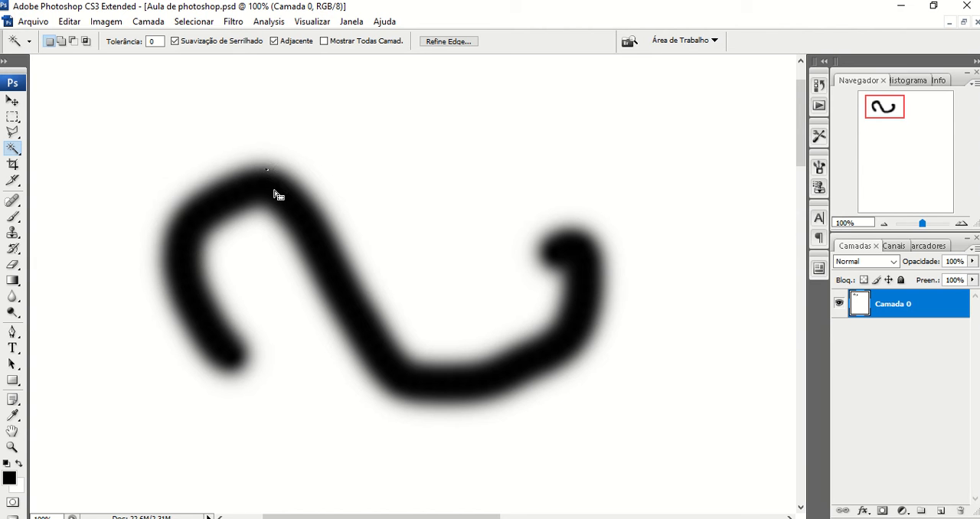
Set the Magic Wand tolerance to 100 and select the black stroke
left_click(143, 44)
type("100")
left_click(237, 151)
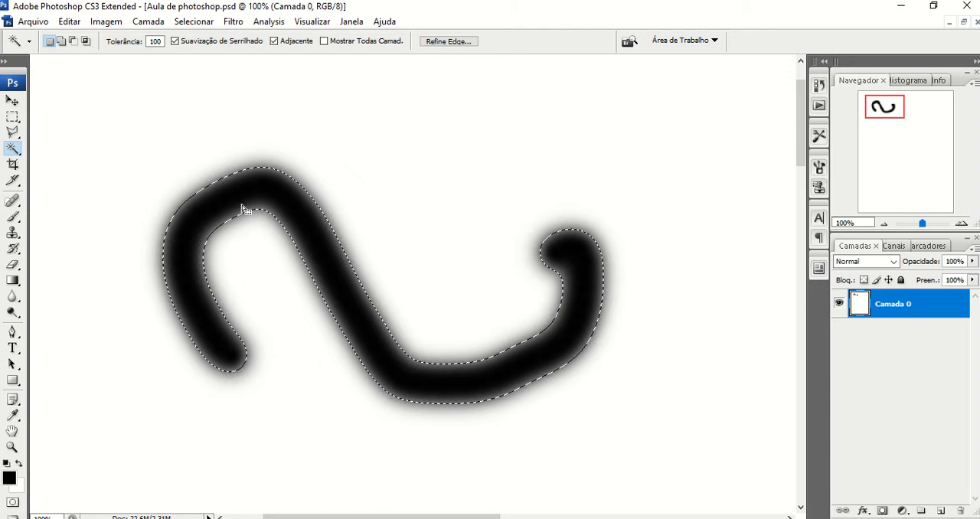
Set the Magic Wand tolerance to 30, reselect the black stroke and add its blurred outer edge to the selection
left_click(155, 42)
left_click(155, 42)
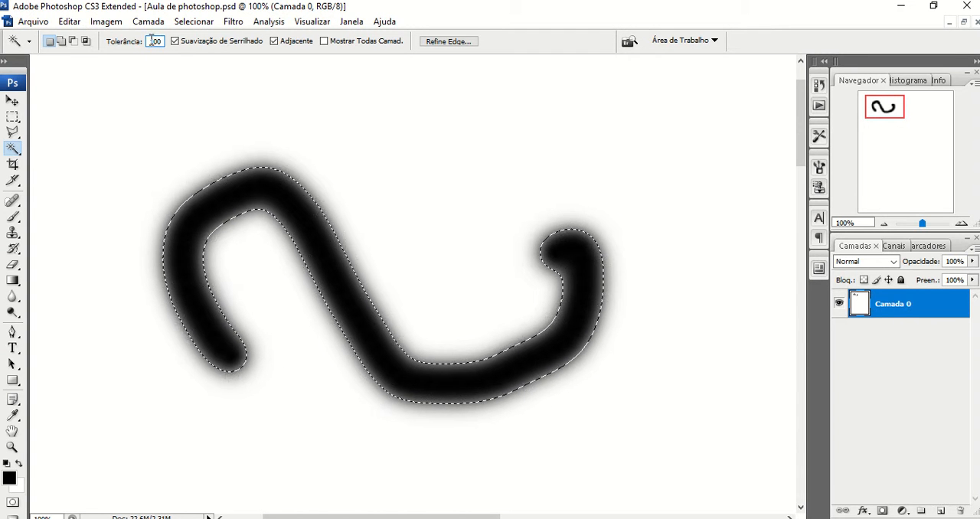
double_click(155, 42)
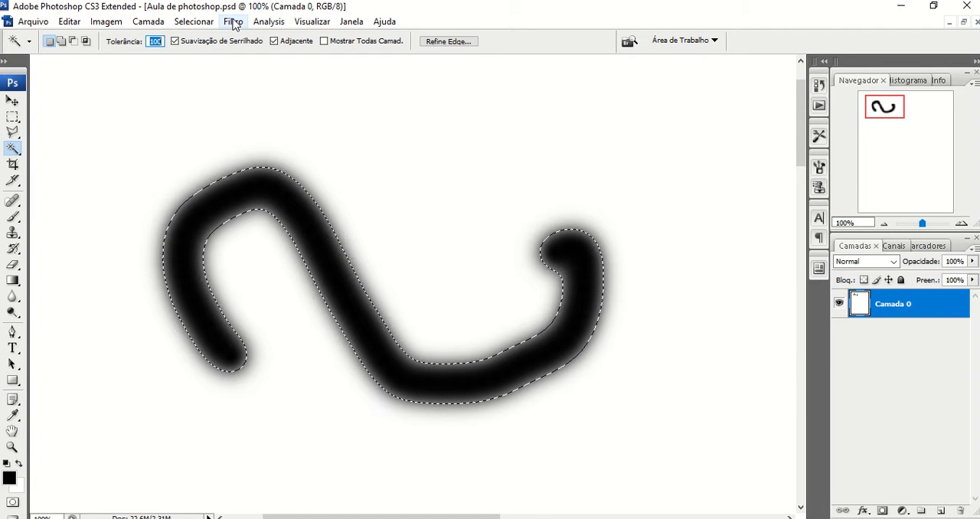
type("30")
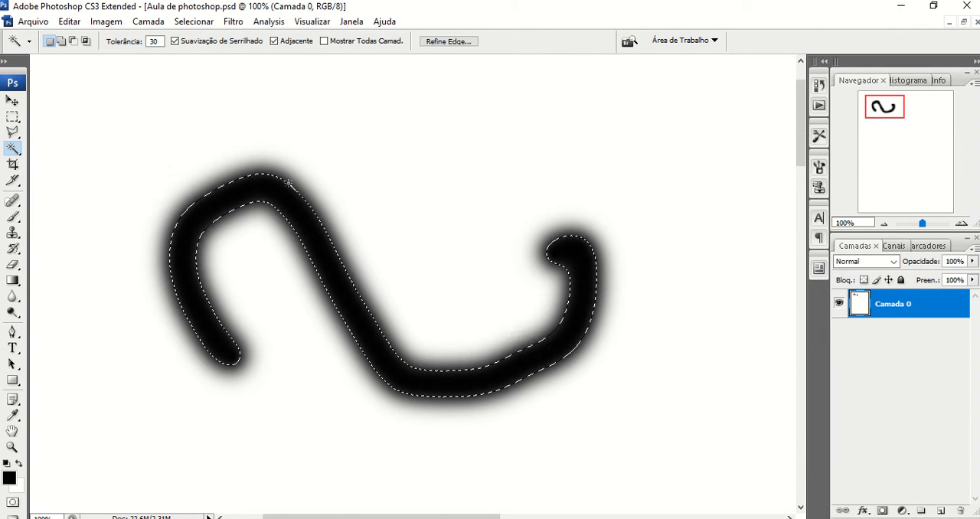
key("shift")
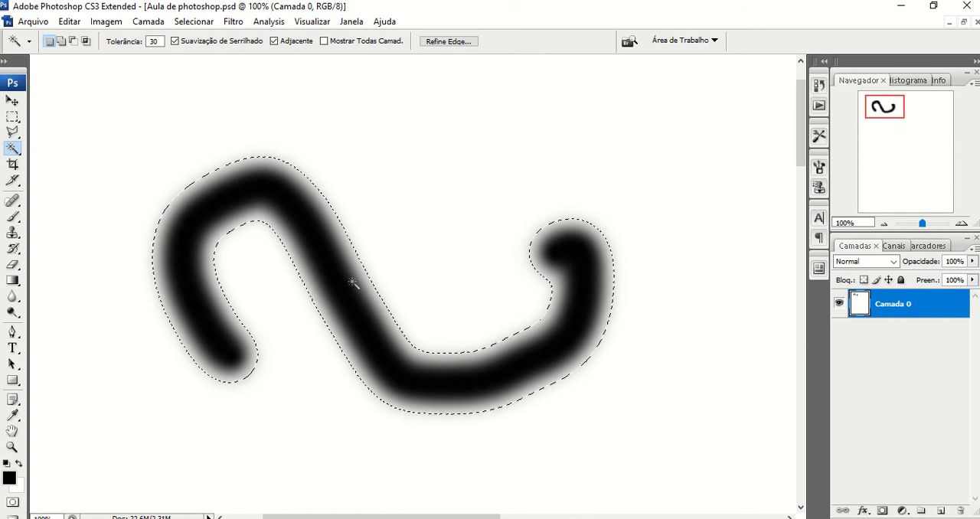
left_click(15, 150)
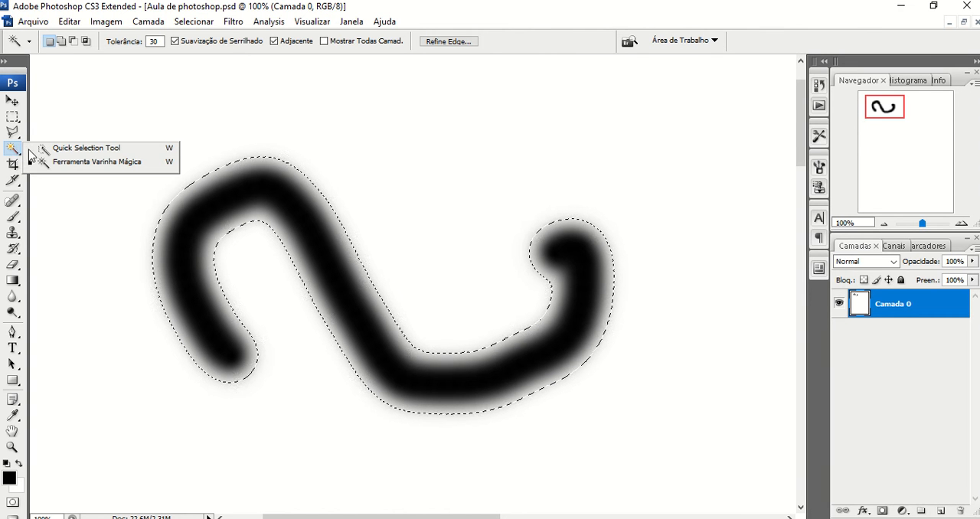
left_click(13, 152)
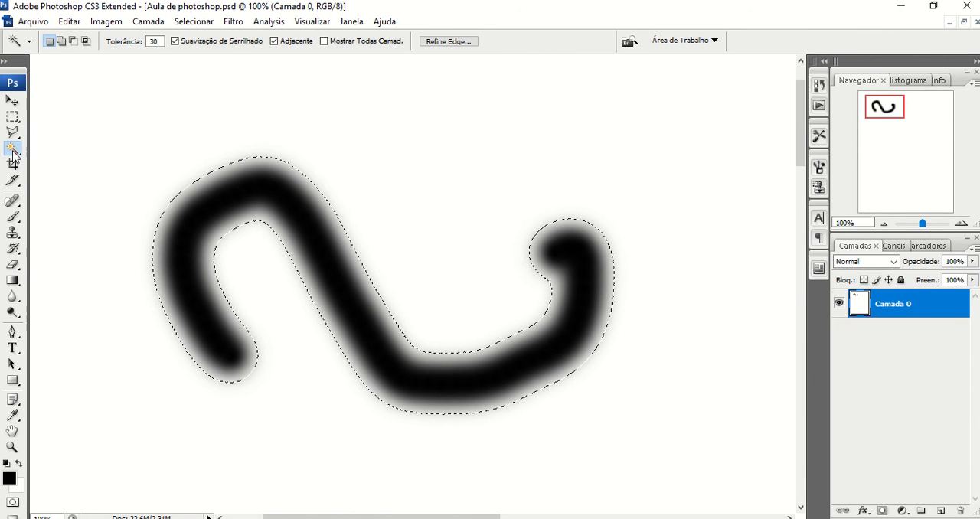